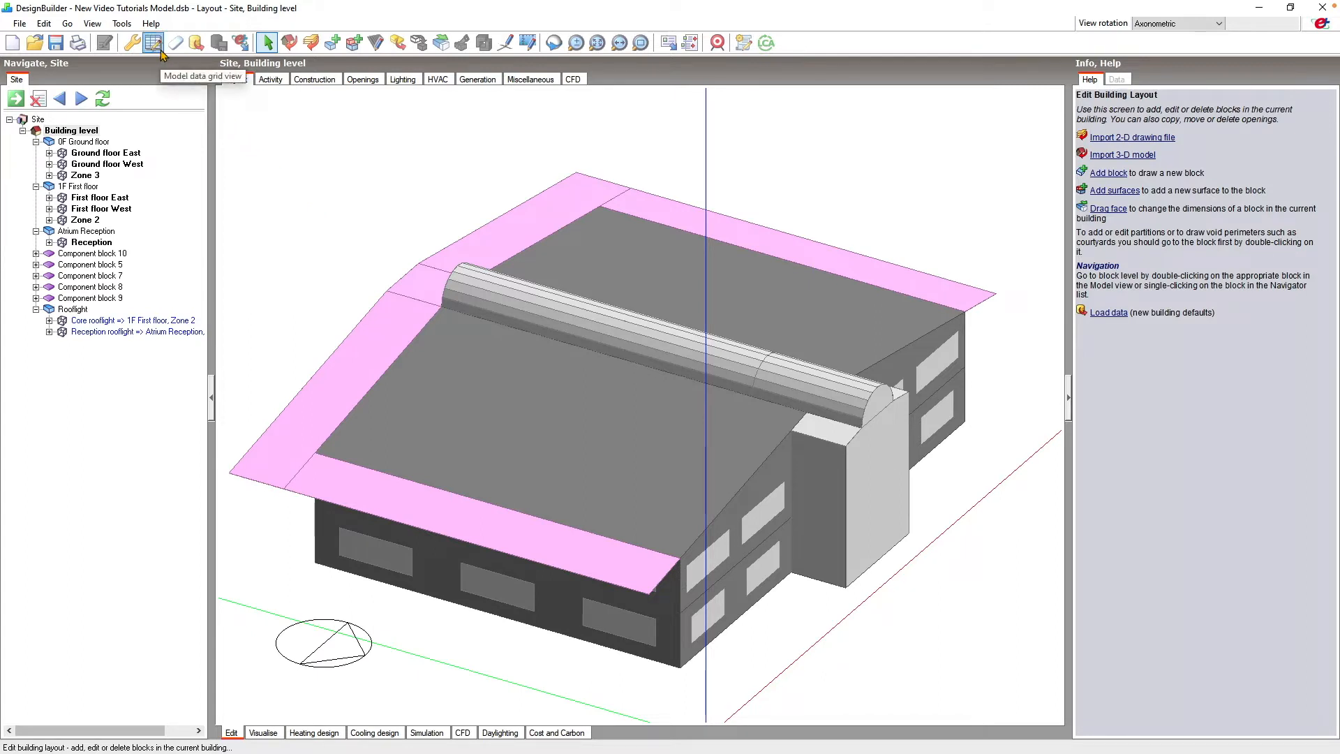
Open the model data grid view management, select the External Glazing layout and show the layout management options.
left_click(121, 23)
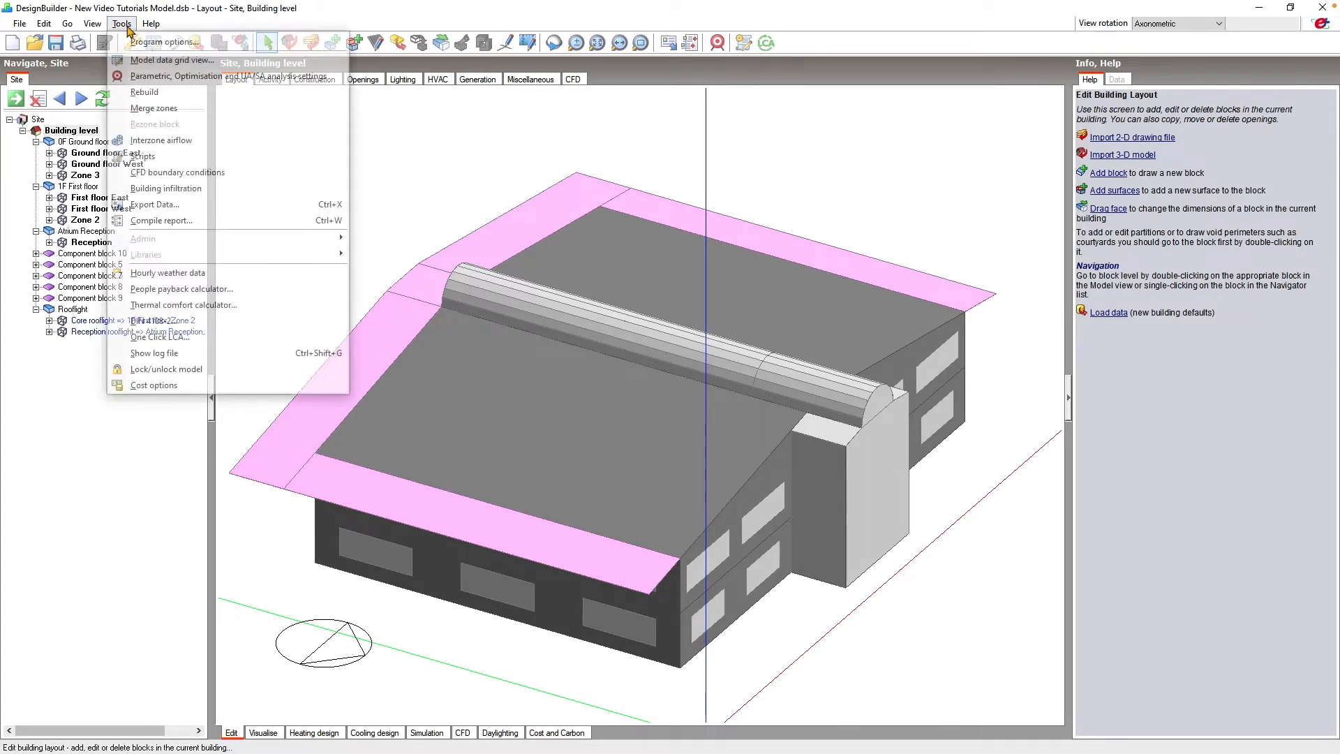
left_click(222, 60)
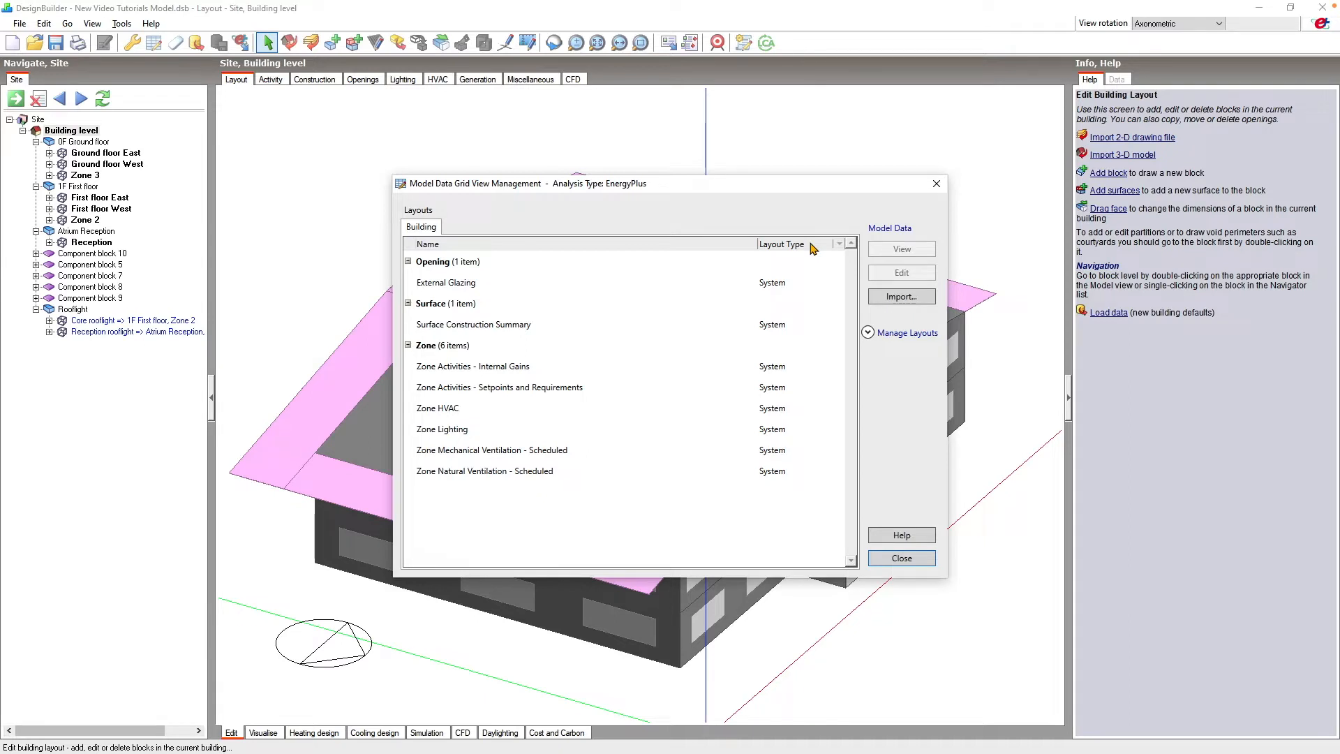
left_click(812, 289)
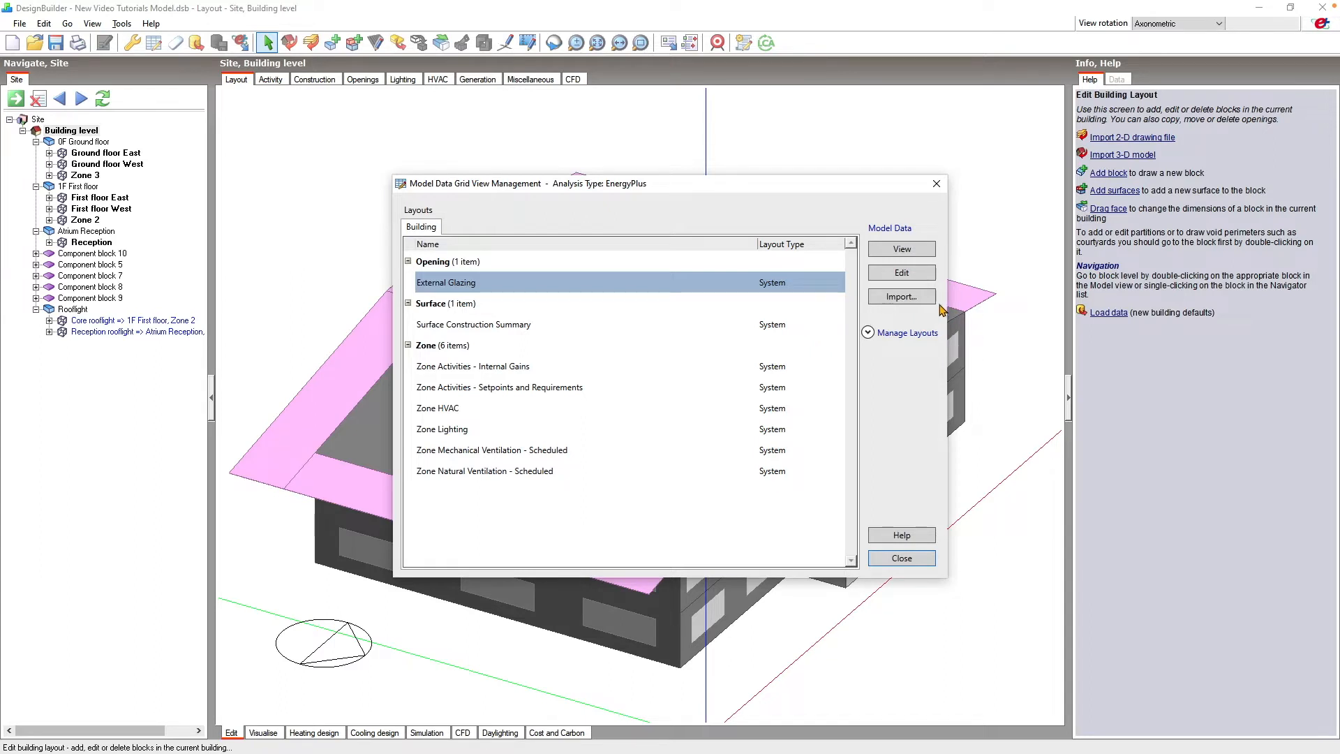
left_click(933, 335)
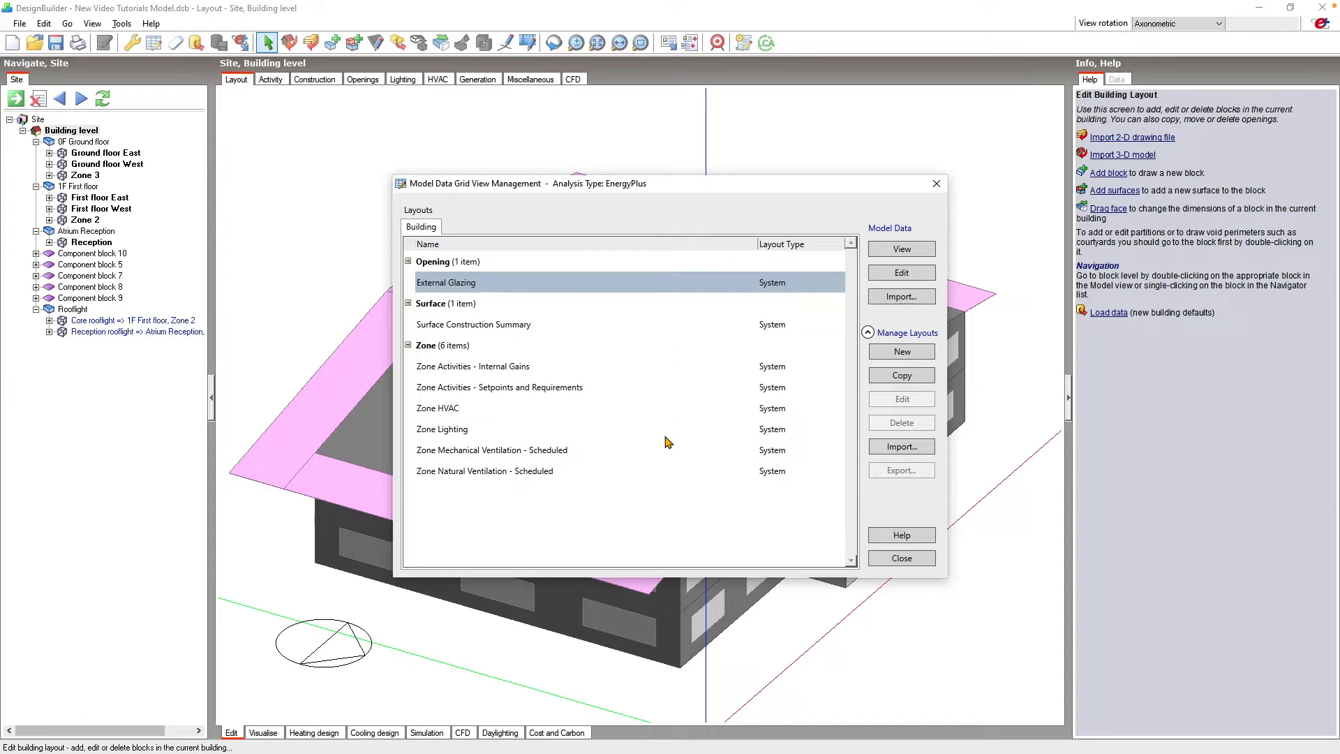
Select the Zone Activities - Internal Gains, Zone Lighting and Zone Natural Ventilation - Scheduled layouts together.
left_click(588, 364)
left_click(585, 429, "ctrl")
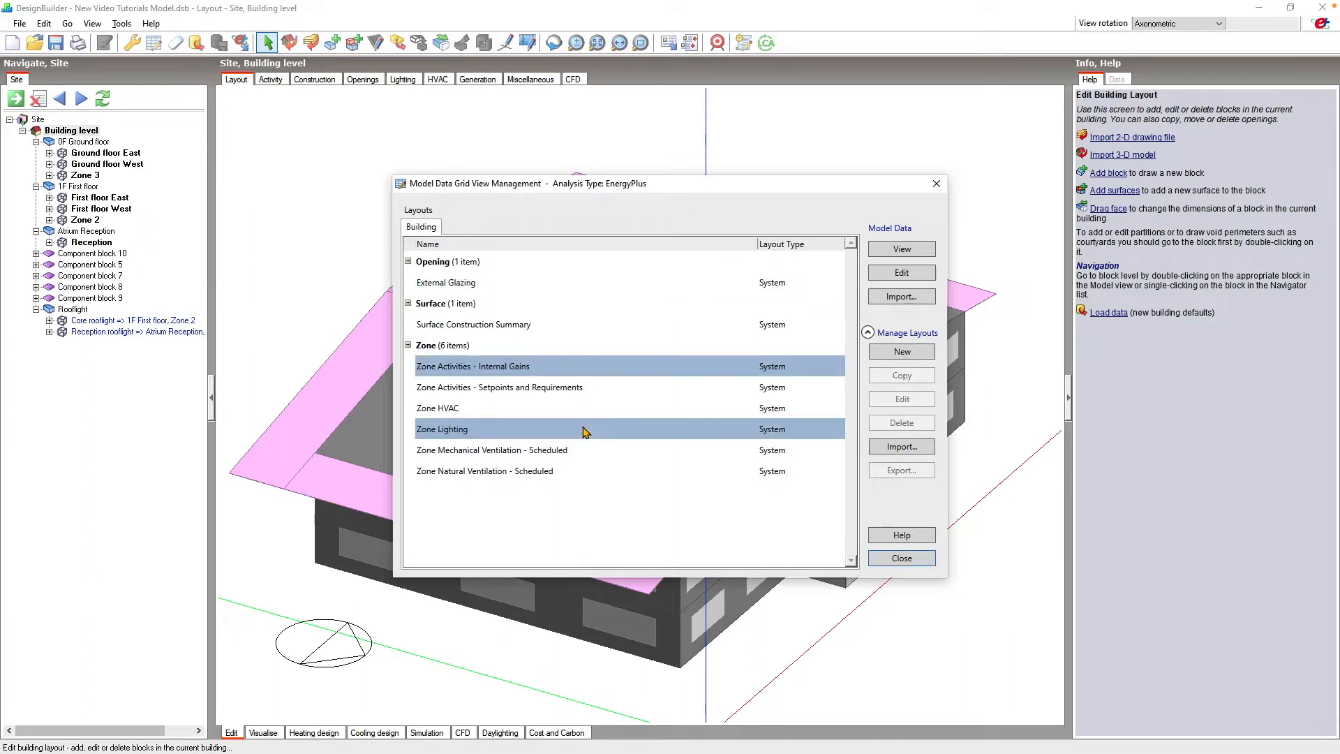
left_click(572, 473, "ctrl")
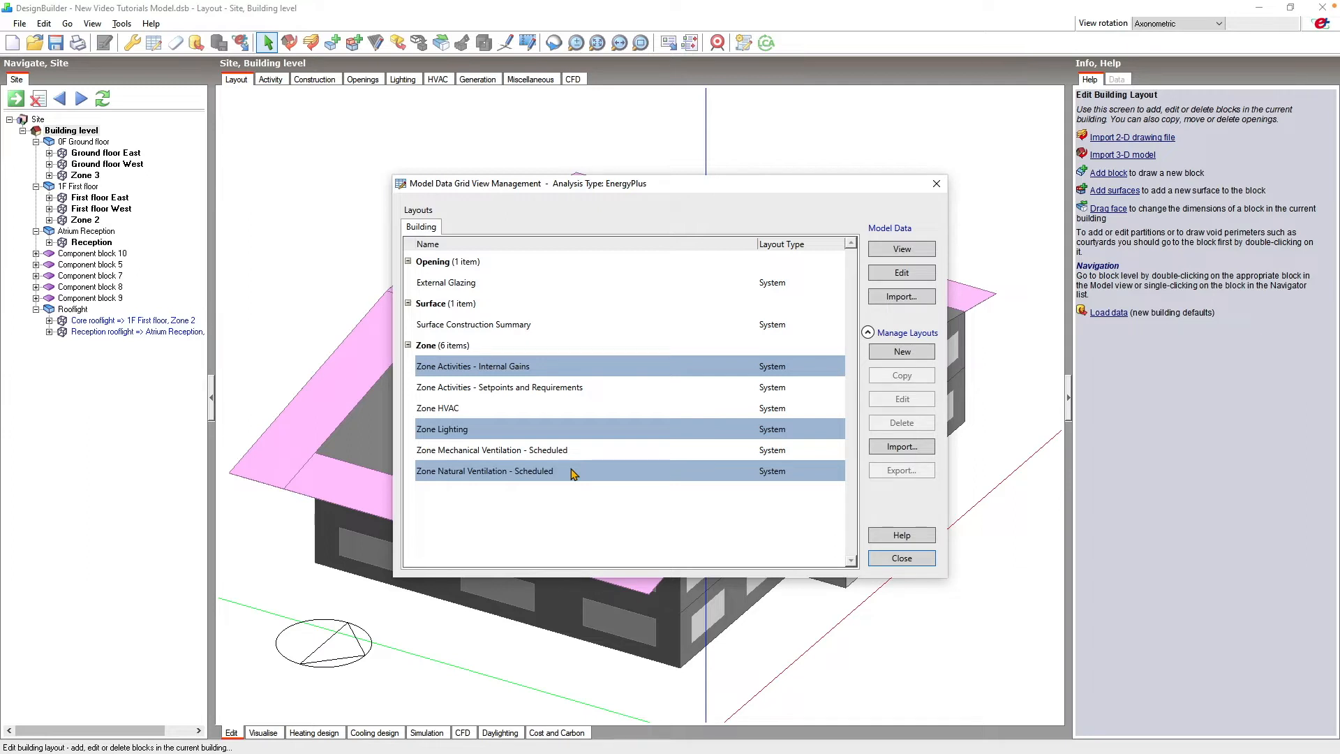
View the Zone Activities Internal Gains and Setpoints and Requirements layouts together in one read-only grid and examine the setpoint columns.
left_click(555, 367)
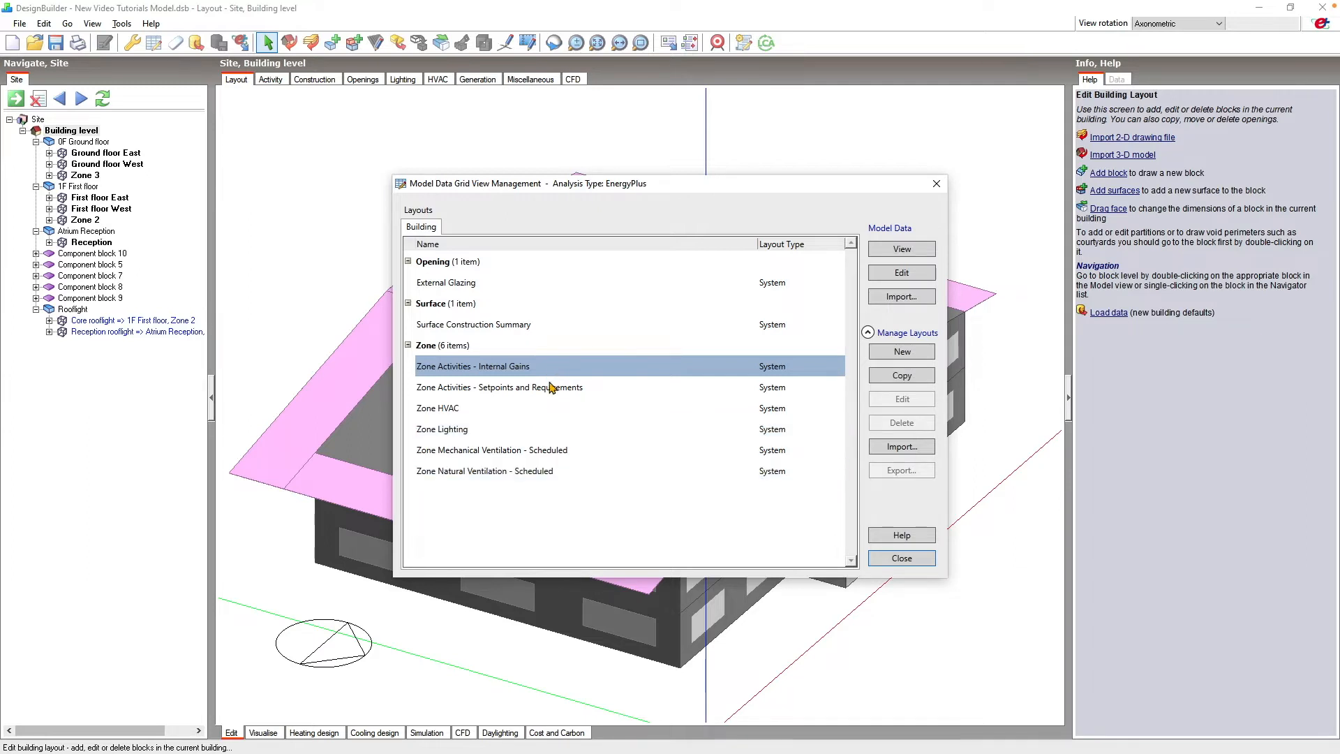
left_click(551, 388, "ctrl")
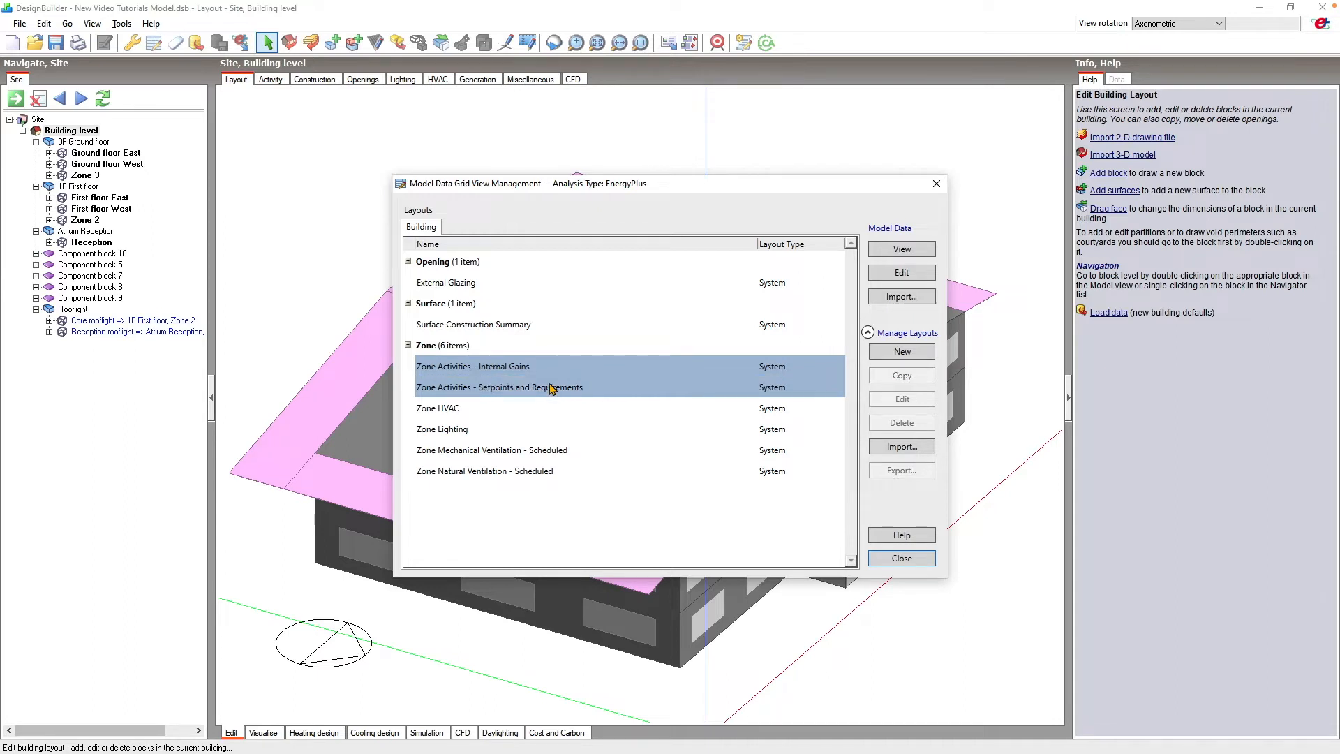
left_click(901, 250)
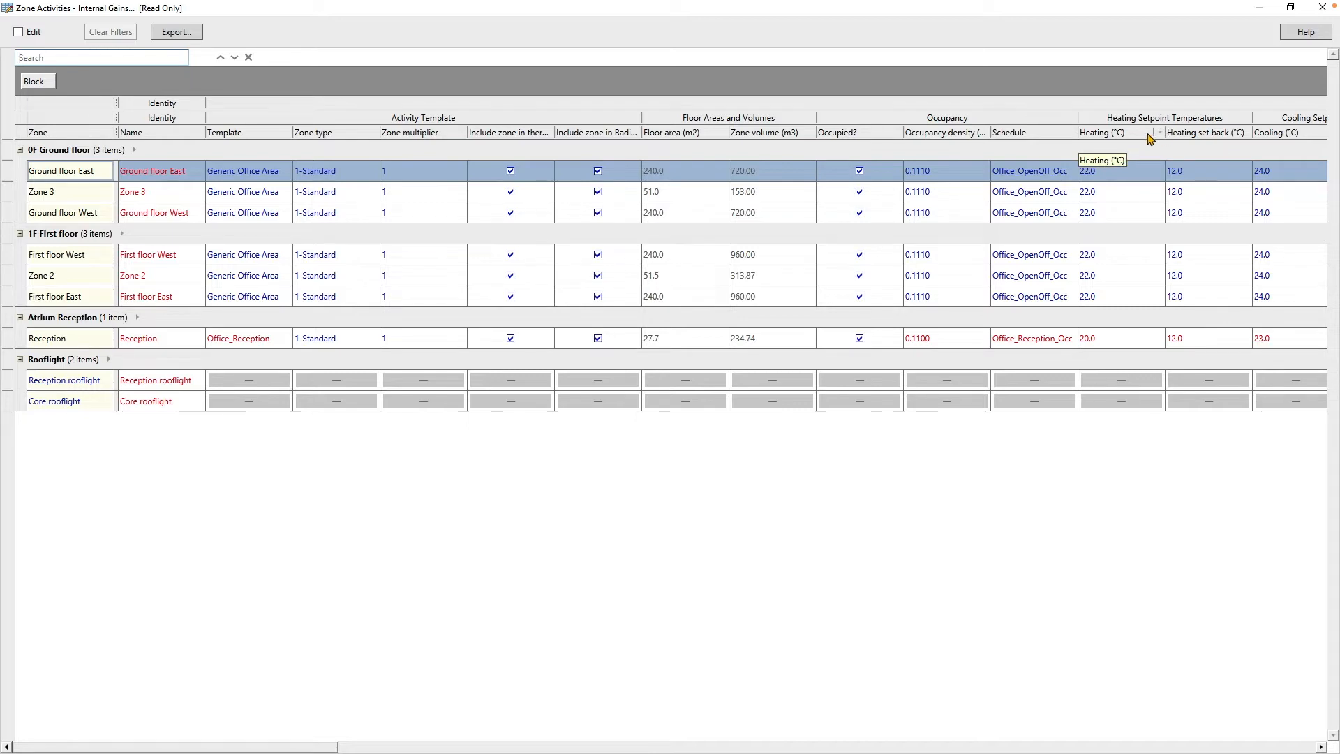
left_click_drag(333, 748, 555, 749)
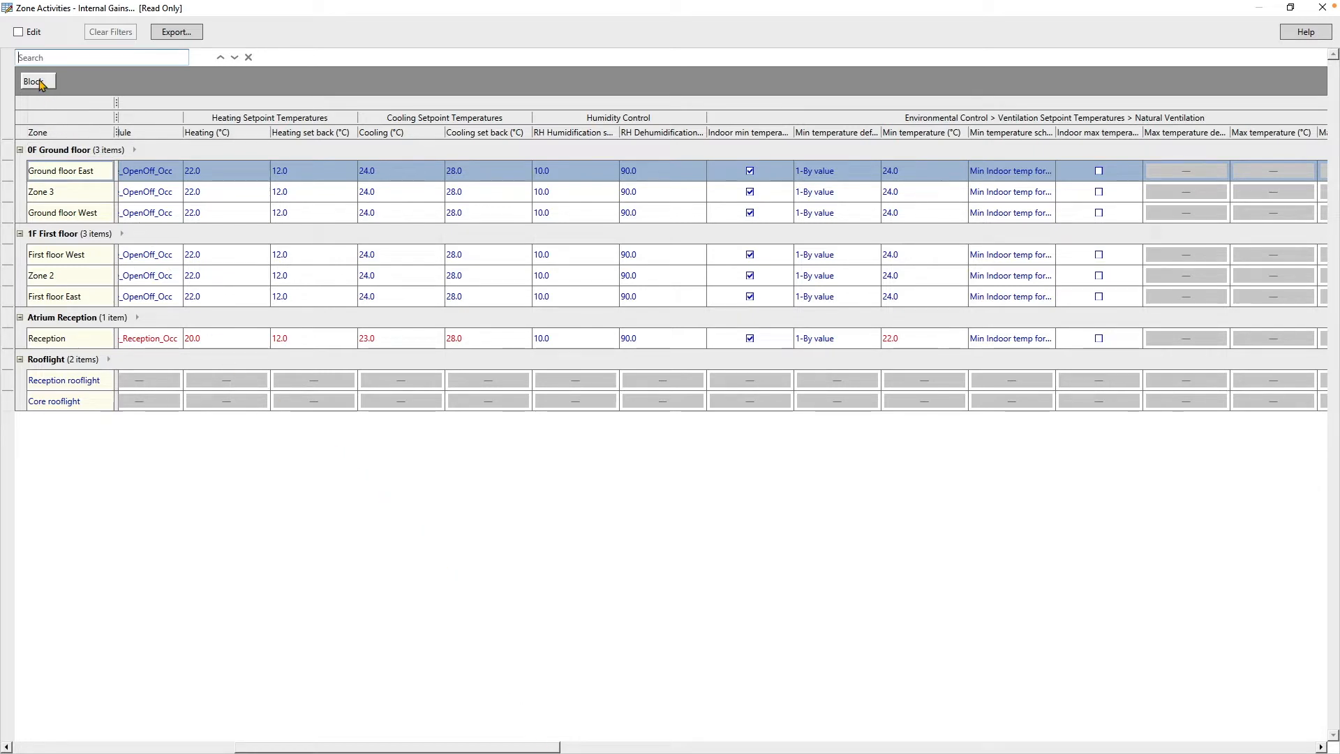
Remove the grid's grouping by Block and group the zones by activity template instead.
left_click_drag(40, 84, 228, 185)
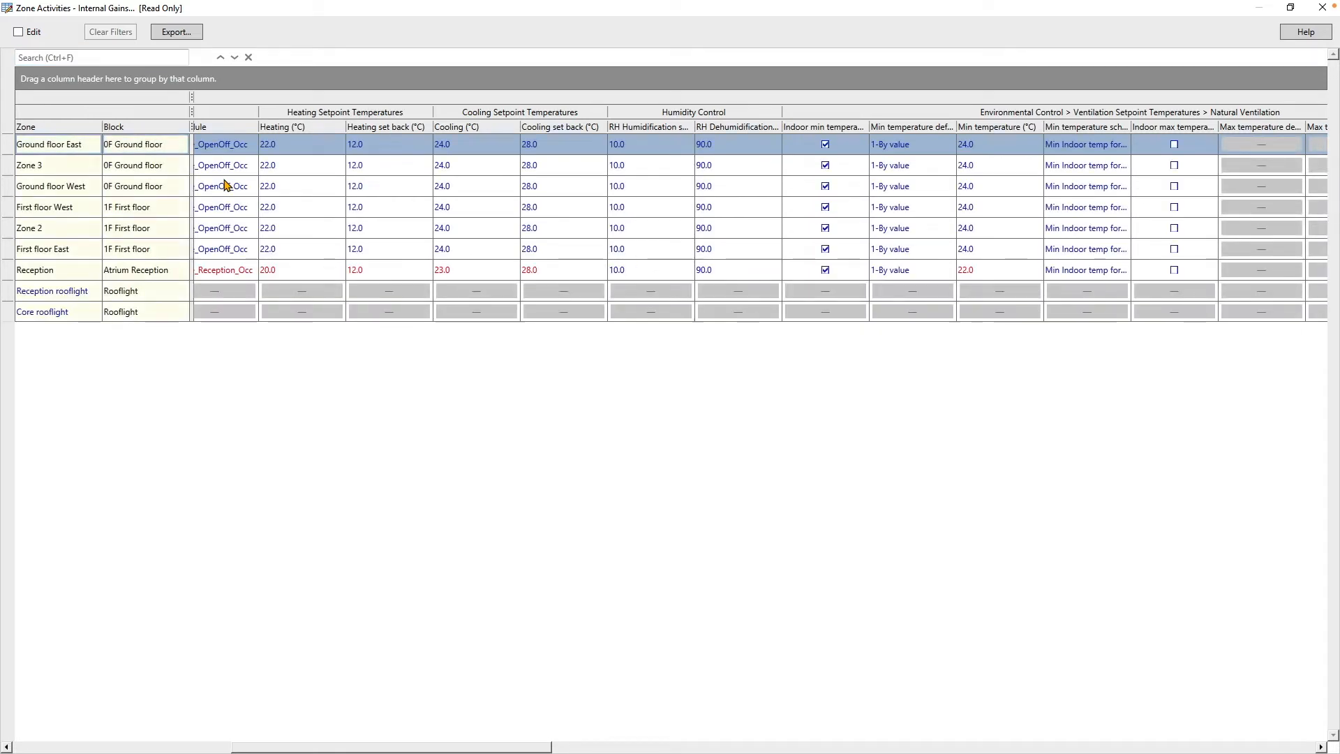
left_click_drag(341, 746, 109, 742)
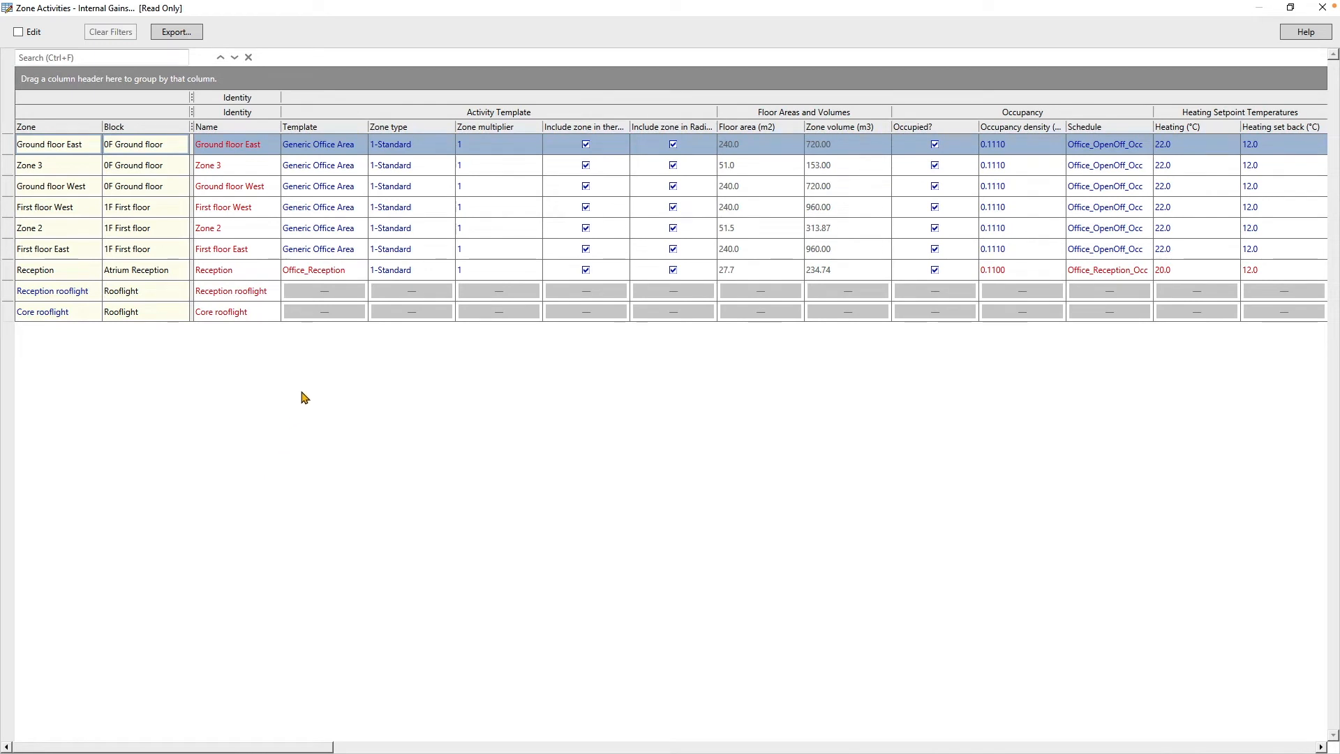
left_click_drag(326, 128, 160, 84)
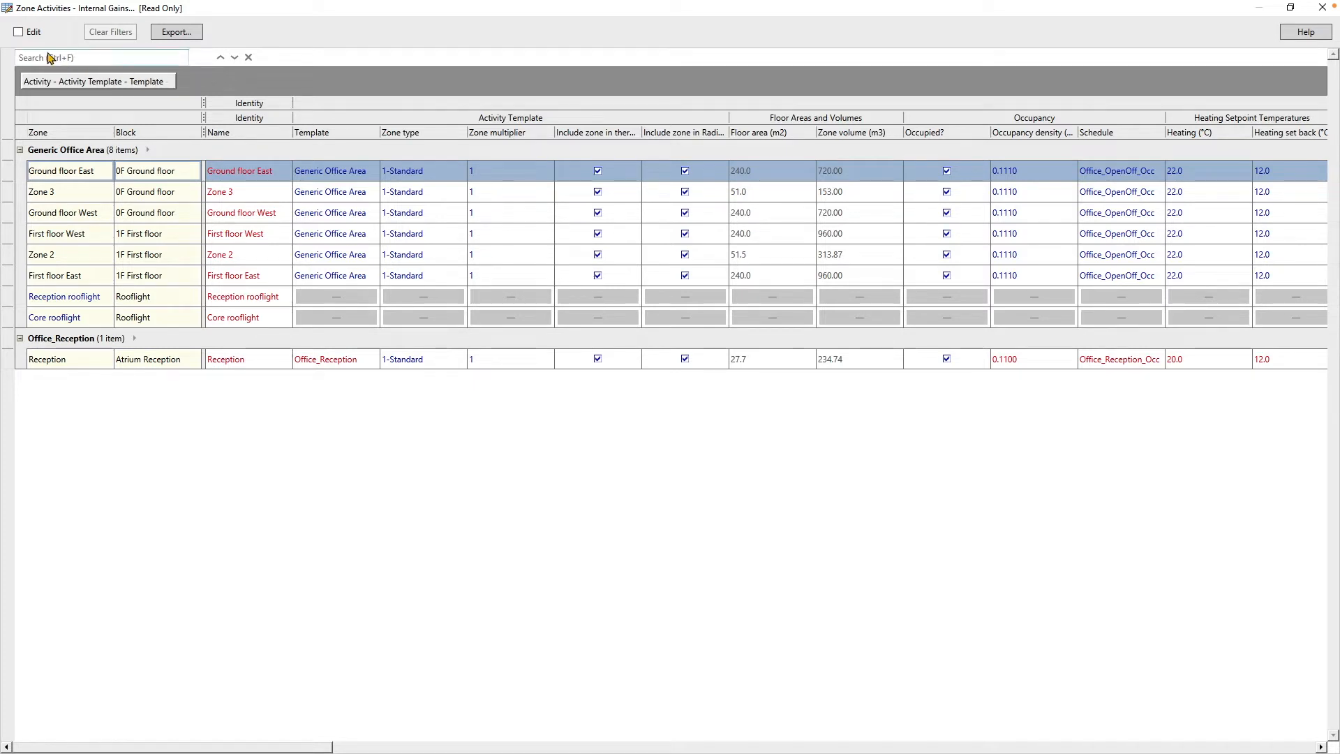
Enable editing of the grid and open the First floor West occupancy density for editing.
left_click(18, 32)
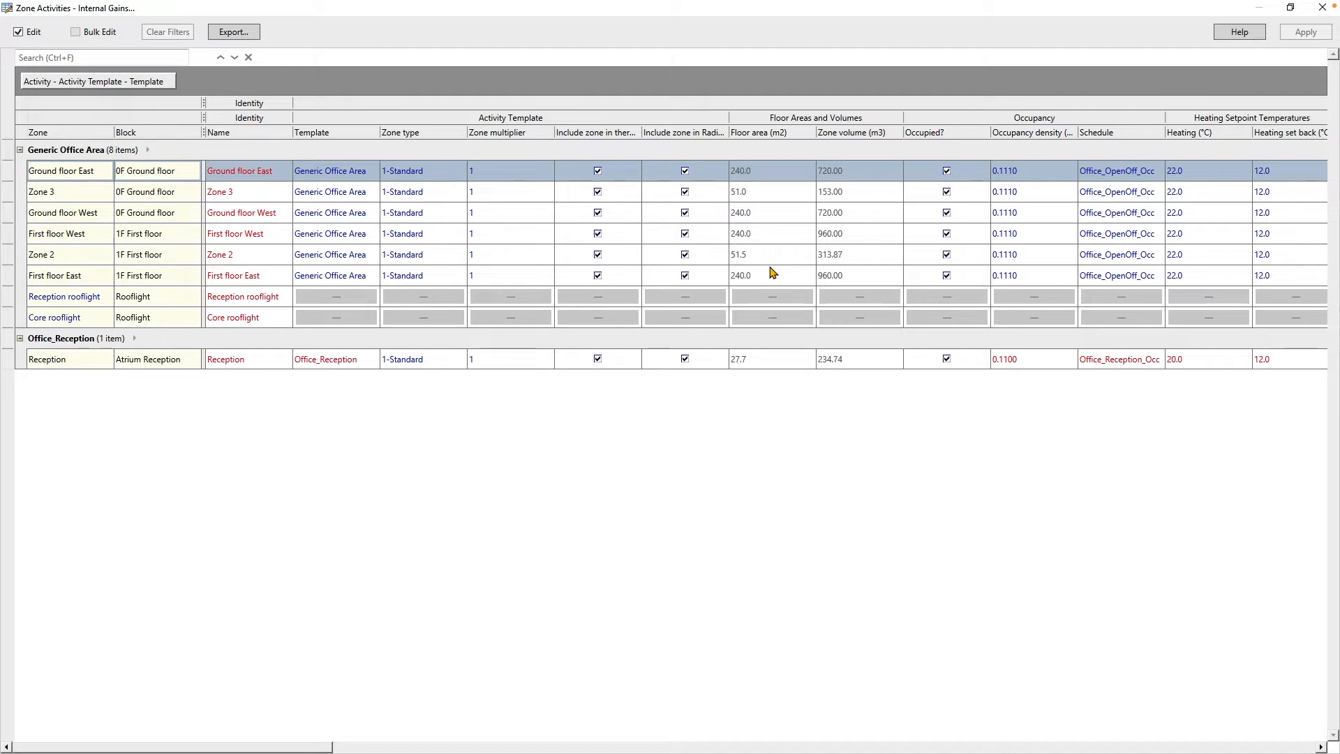
left_click(1029, 235)
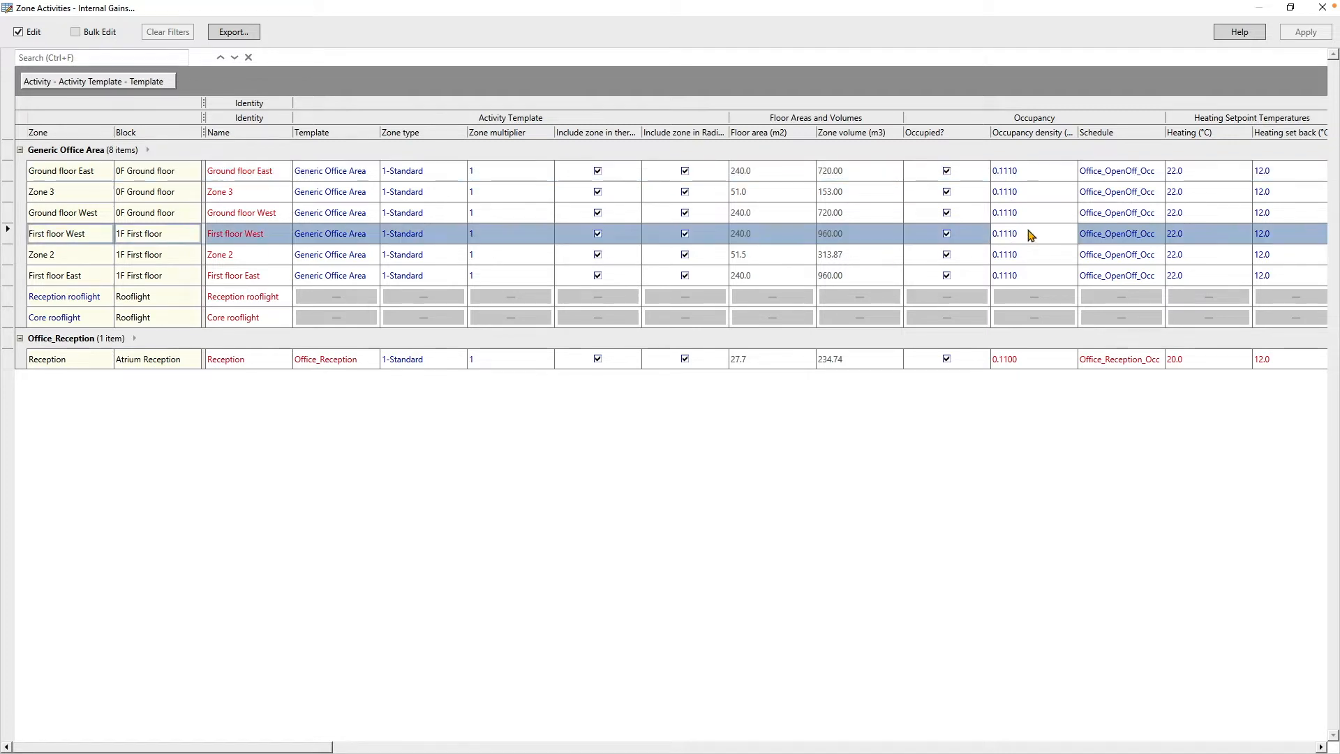
left_click(1030, 235)
Select all zone rows from Ground floor East to Reception and turn on bulk editing.
left_click(10, 176)
left_click_drag(10, 197, 7, 363)
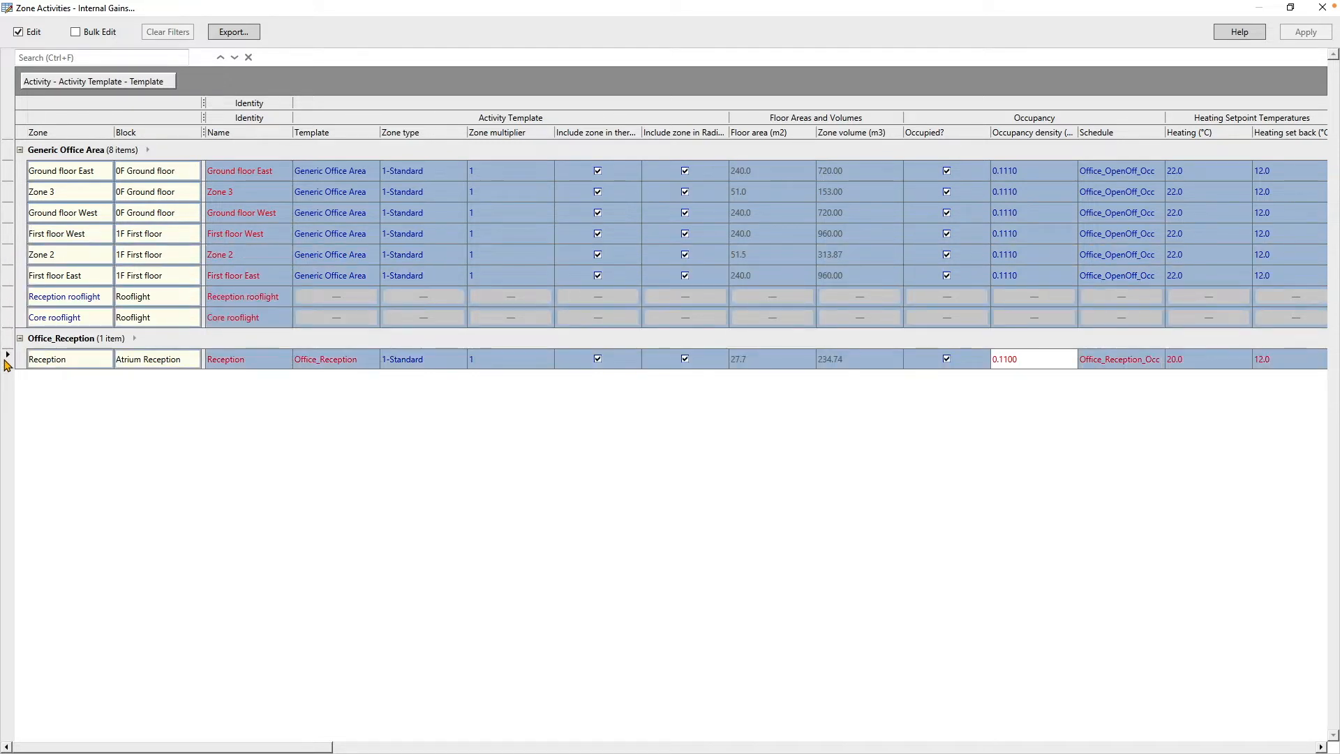
left_click(76, 32)
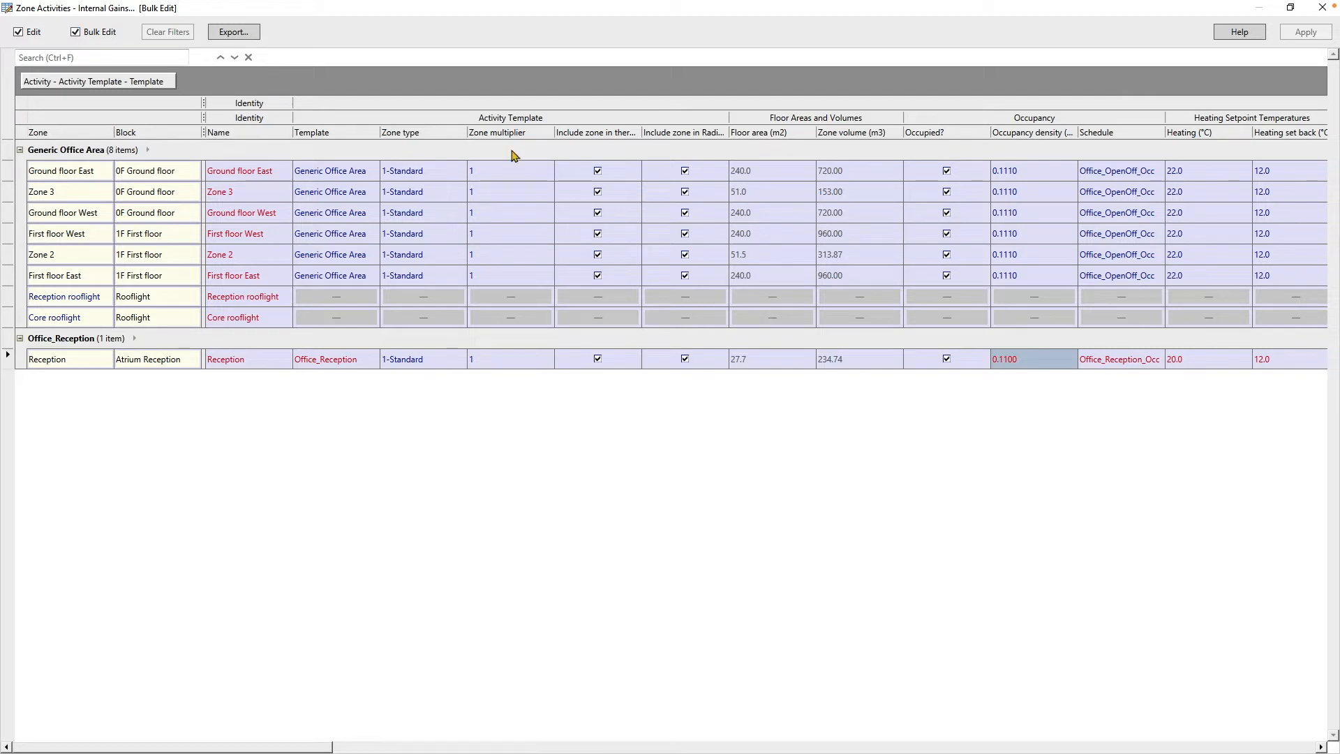
Set the heating setpoint of all selected zones to 22.1 °C and apply the change to the model.
left_click(1197, 176)
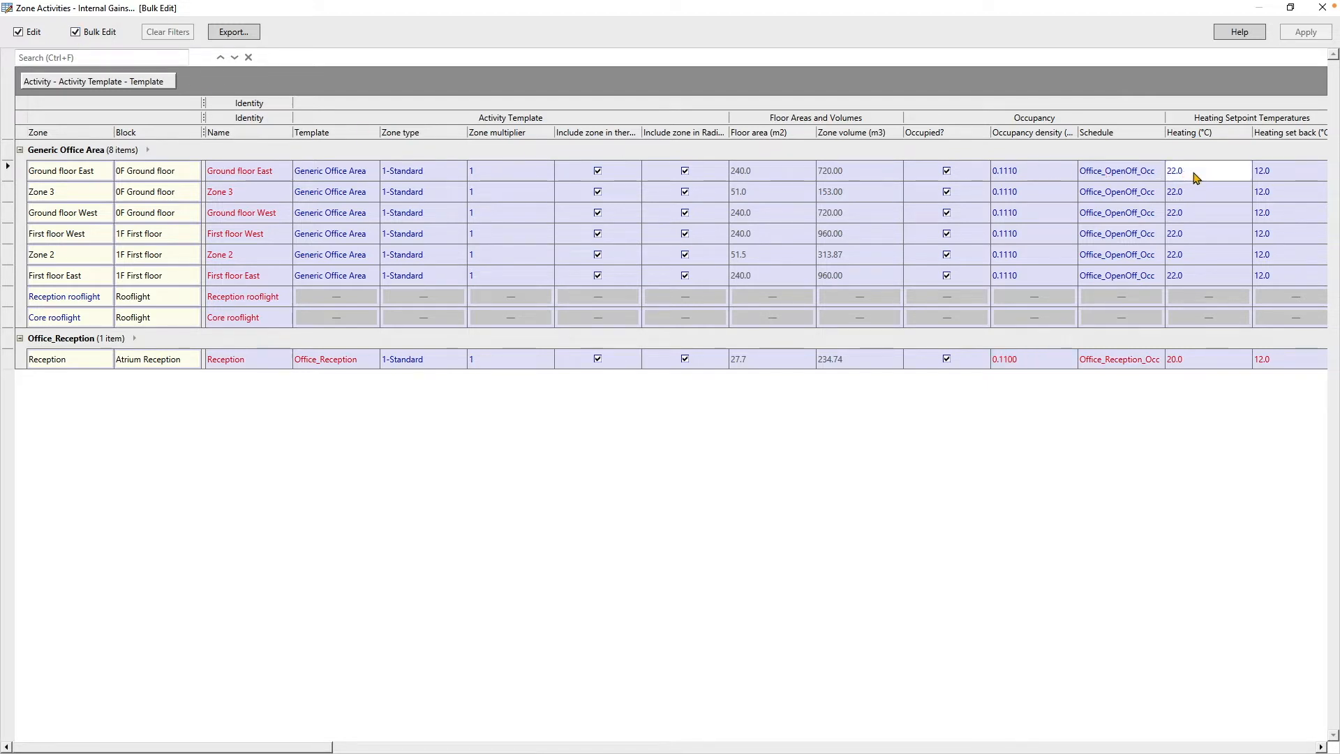
type("22.1")
key("Return")
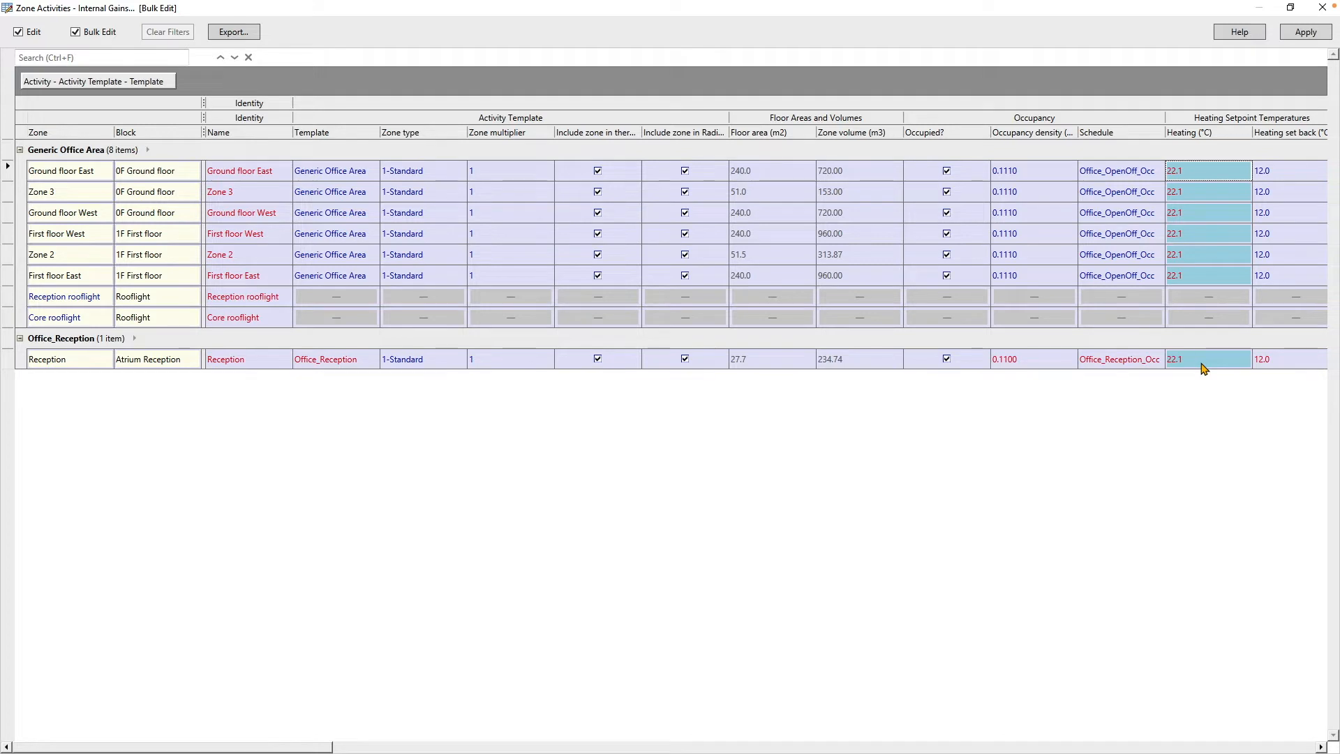
left_click(1239, 33)
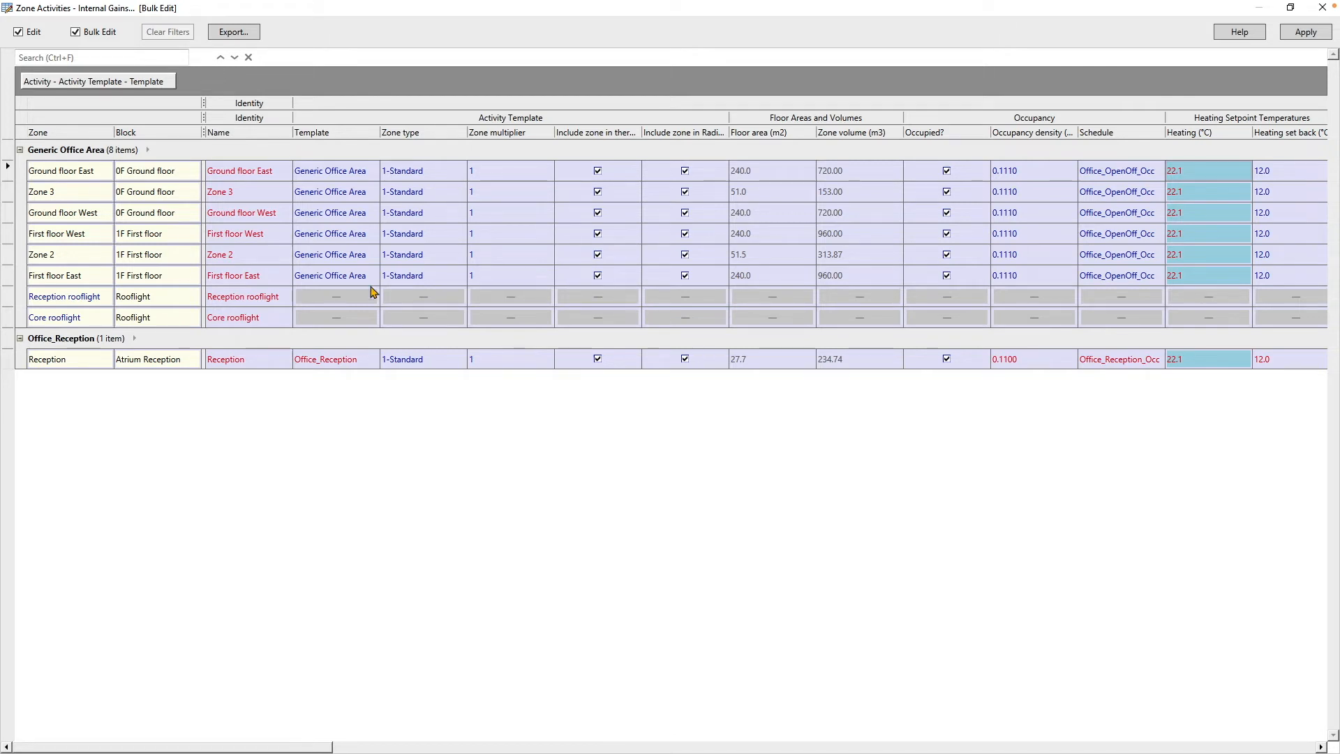
left_click(1304, 35)
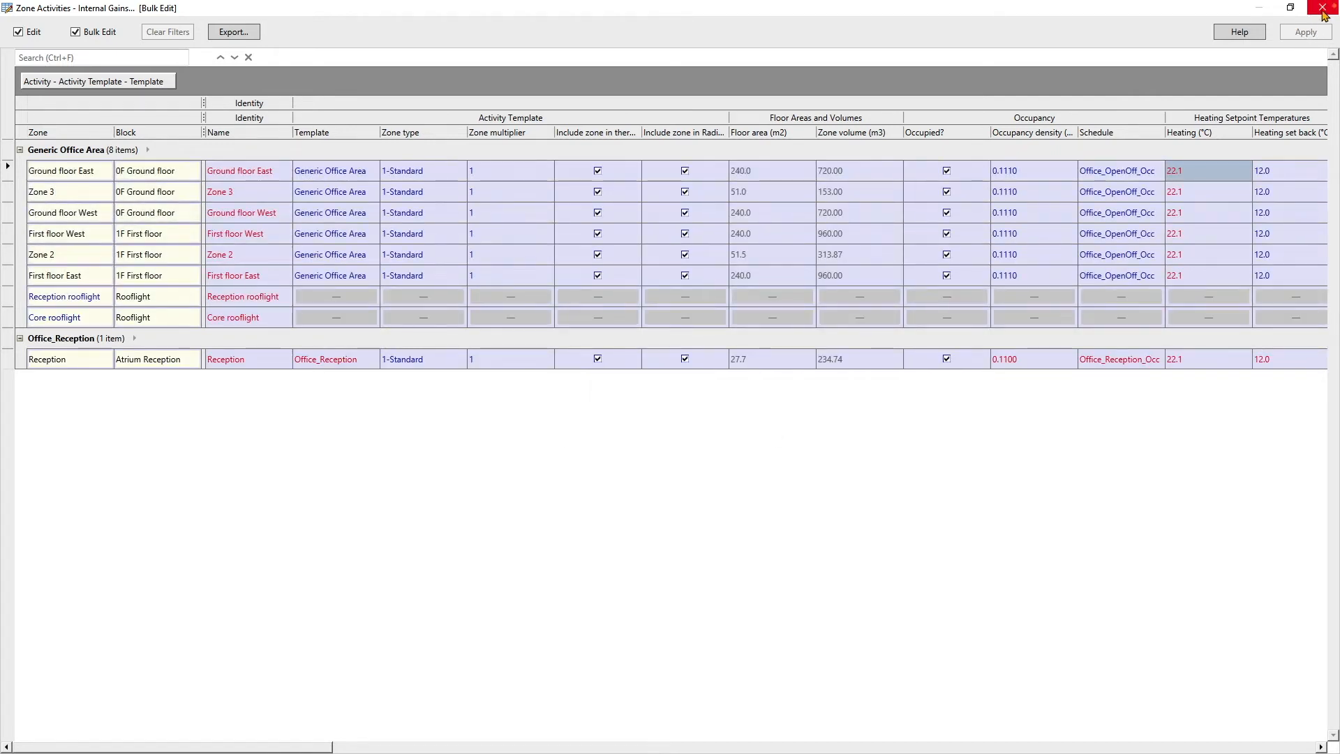
left_click(1322, 9)
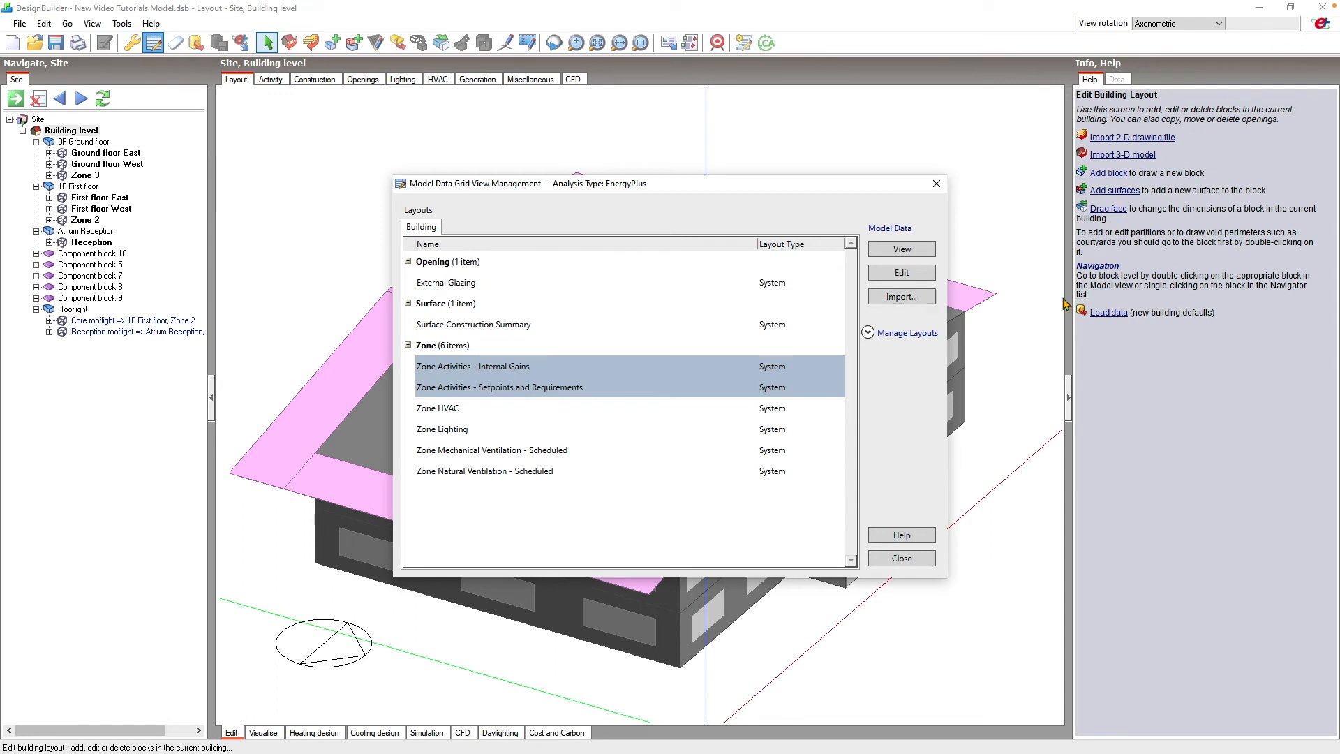
left_click(909, 558)
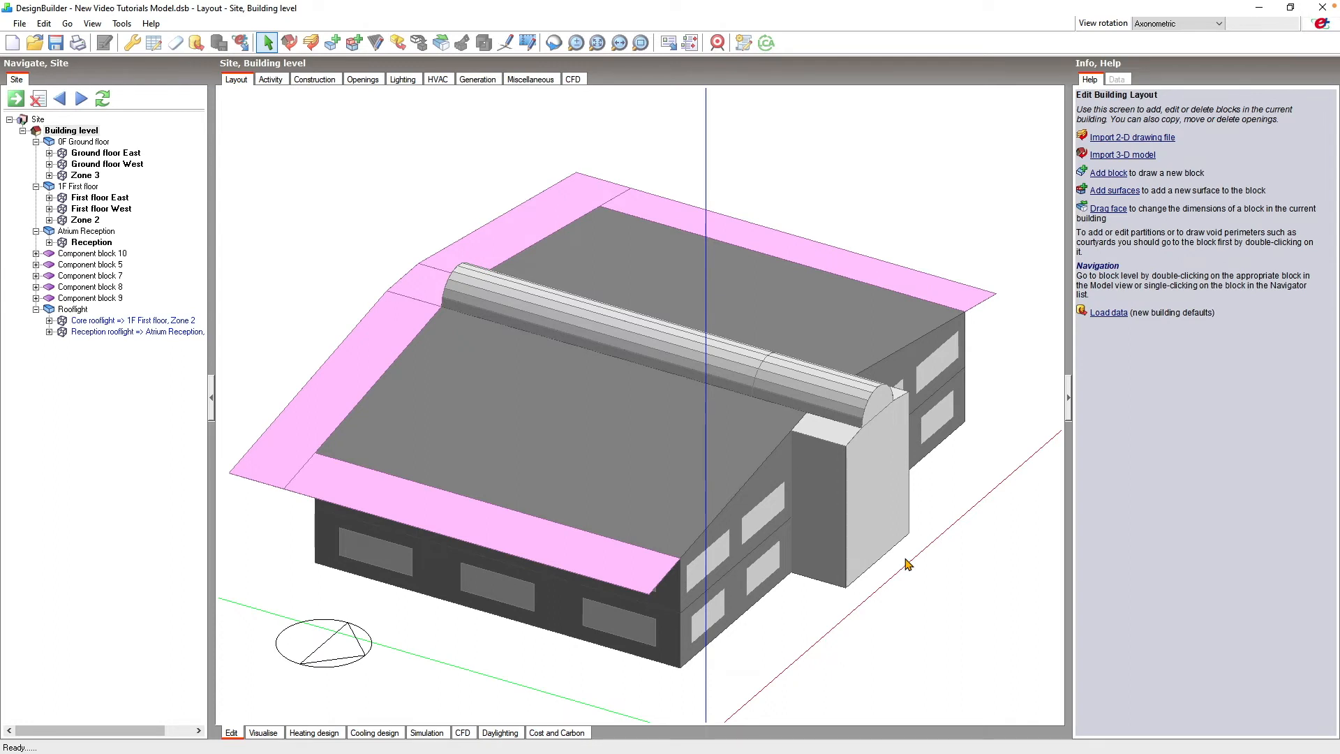
Visualise the building as a rendered view and orbit around it to inspect the facades and roof.
middle_click_drag(901, 554, 802, 534)
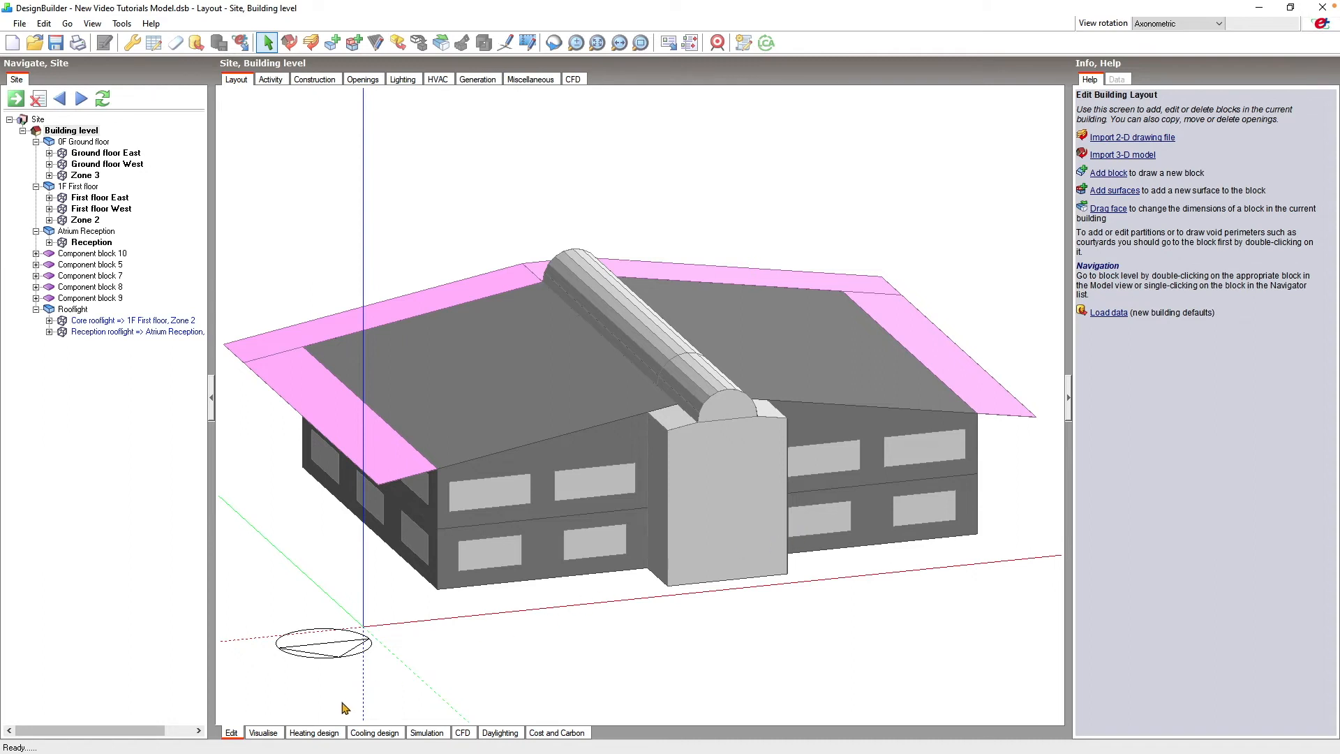
left_click(270, 733)
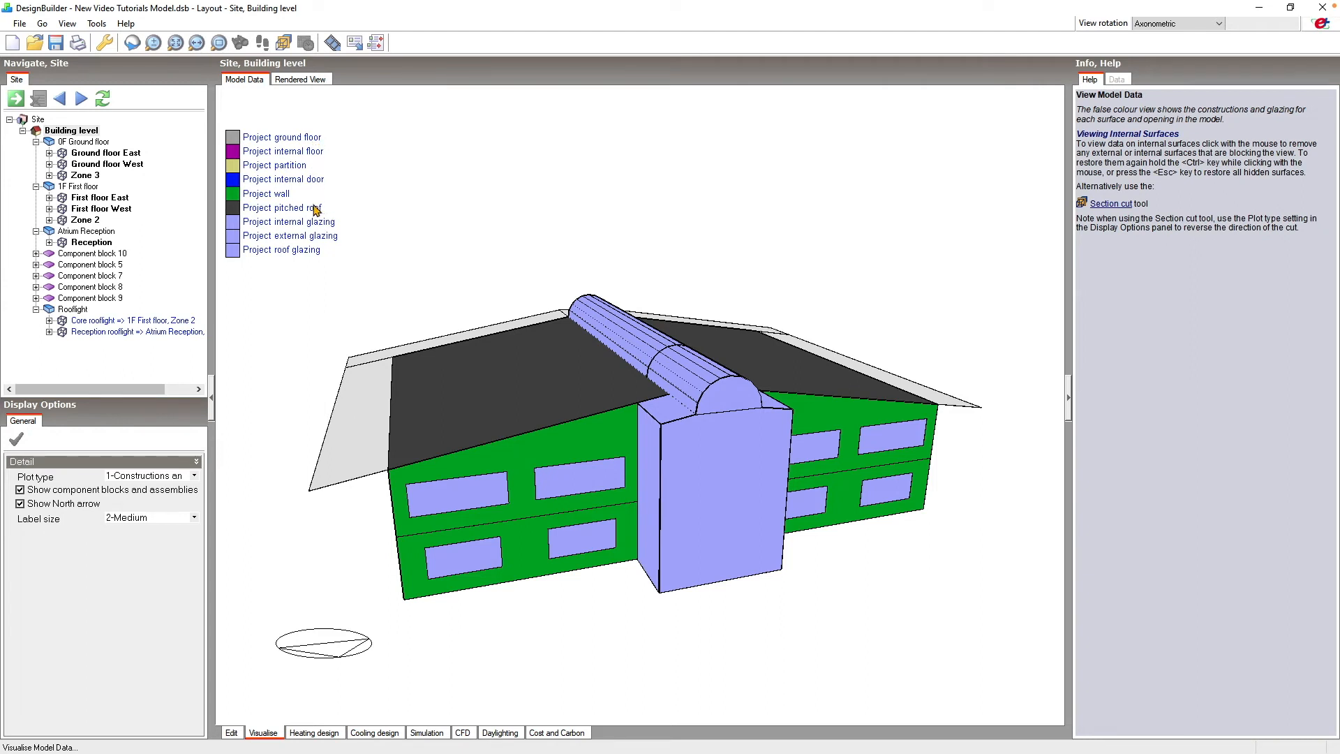
left_click(312, 80)
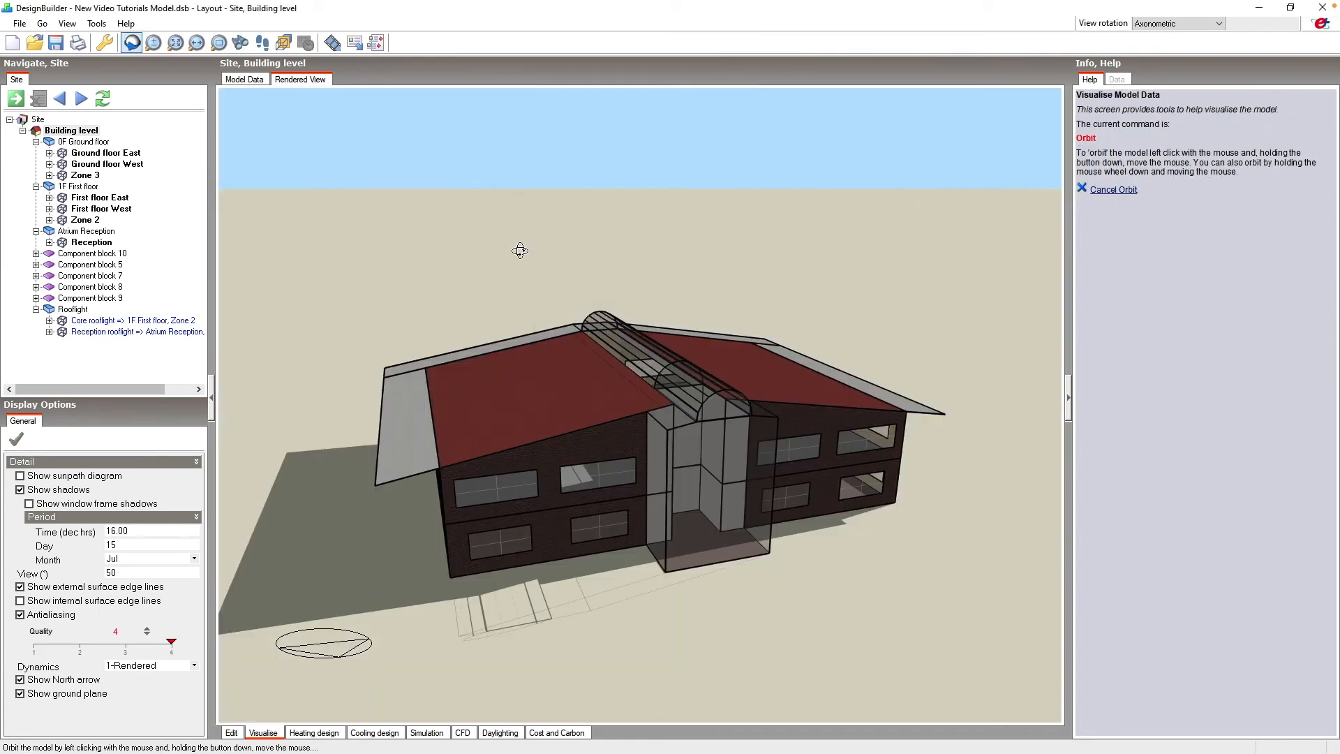
left_click_drag(889, 538, 749, 548)
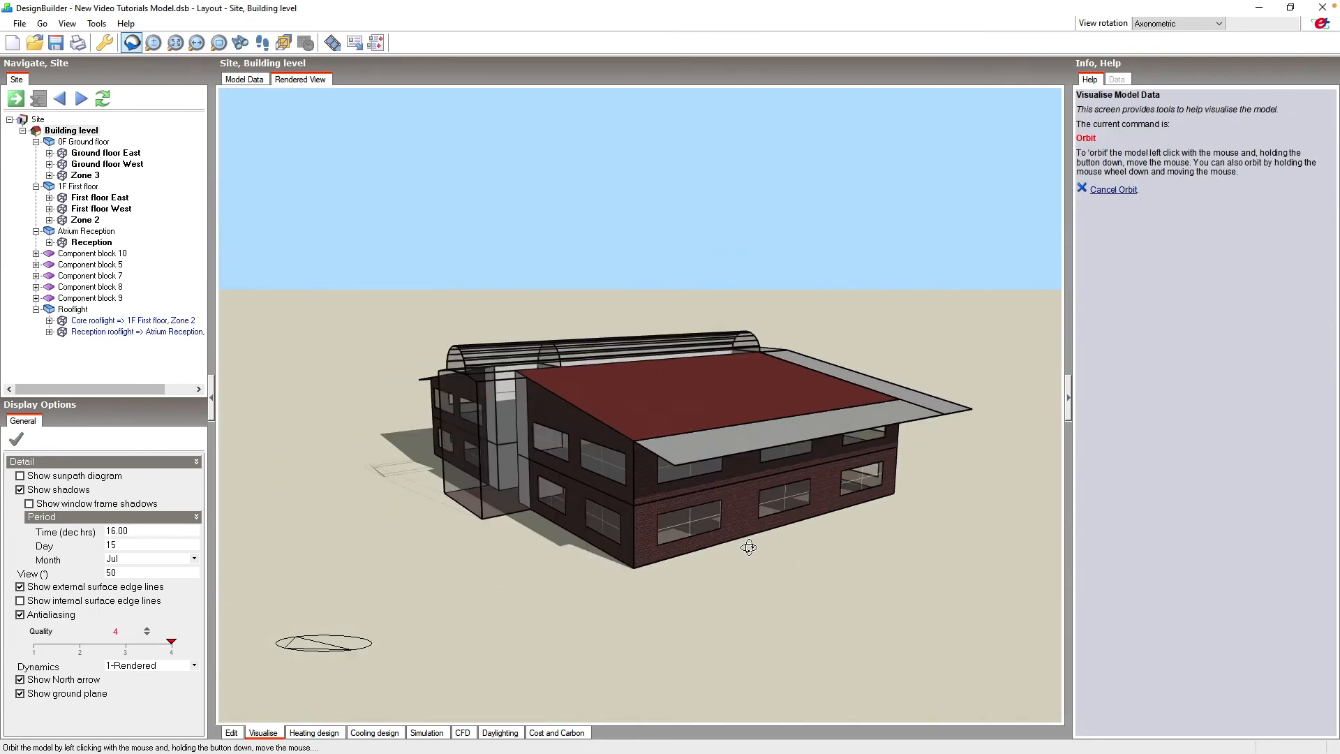
key("Escape")
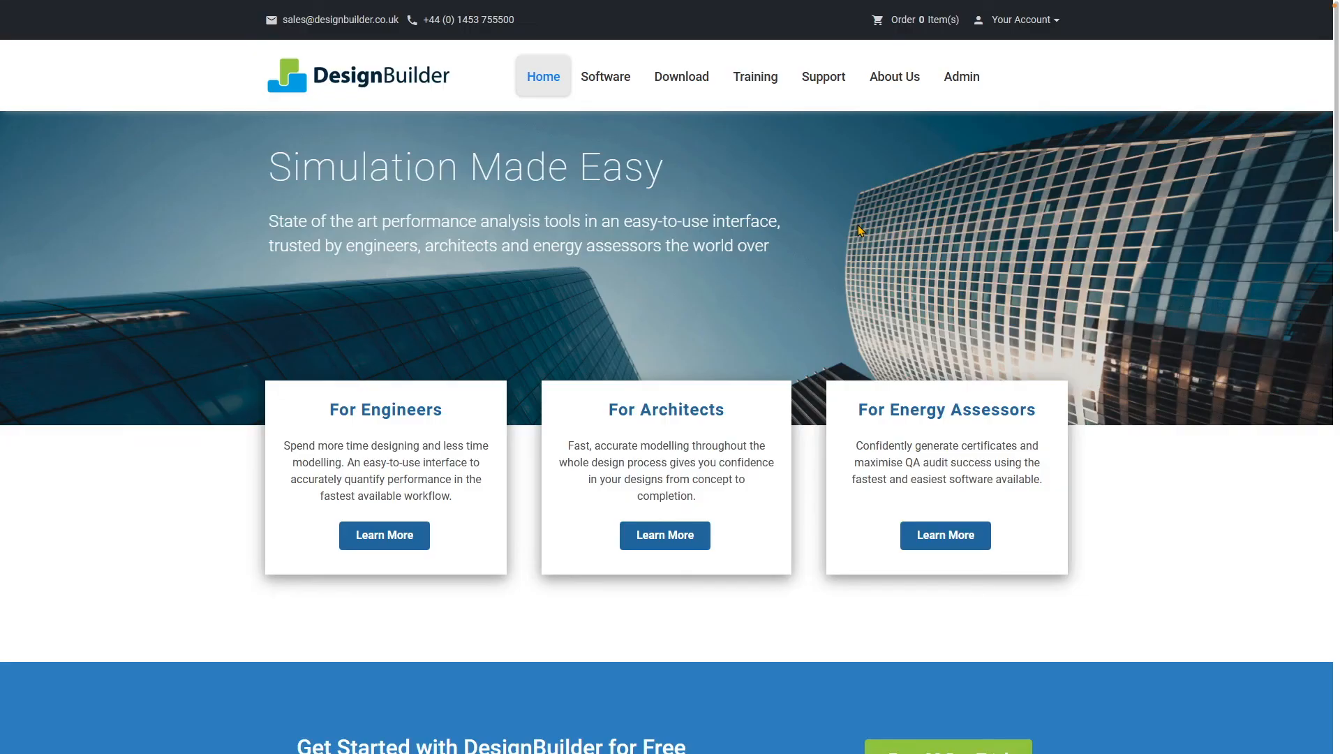
On the DesignBuilder website, look up the online training module QA, Simulation and Comparing results under Basic Model Data.
mouse_move(760, 96)
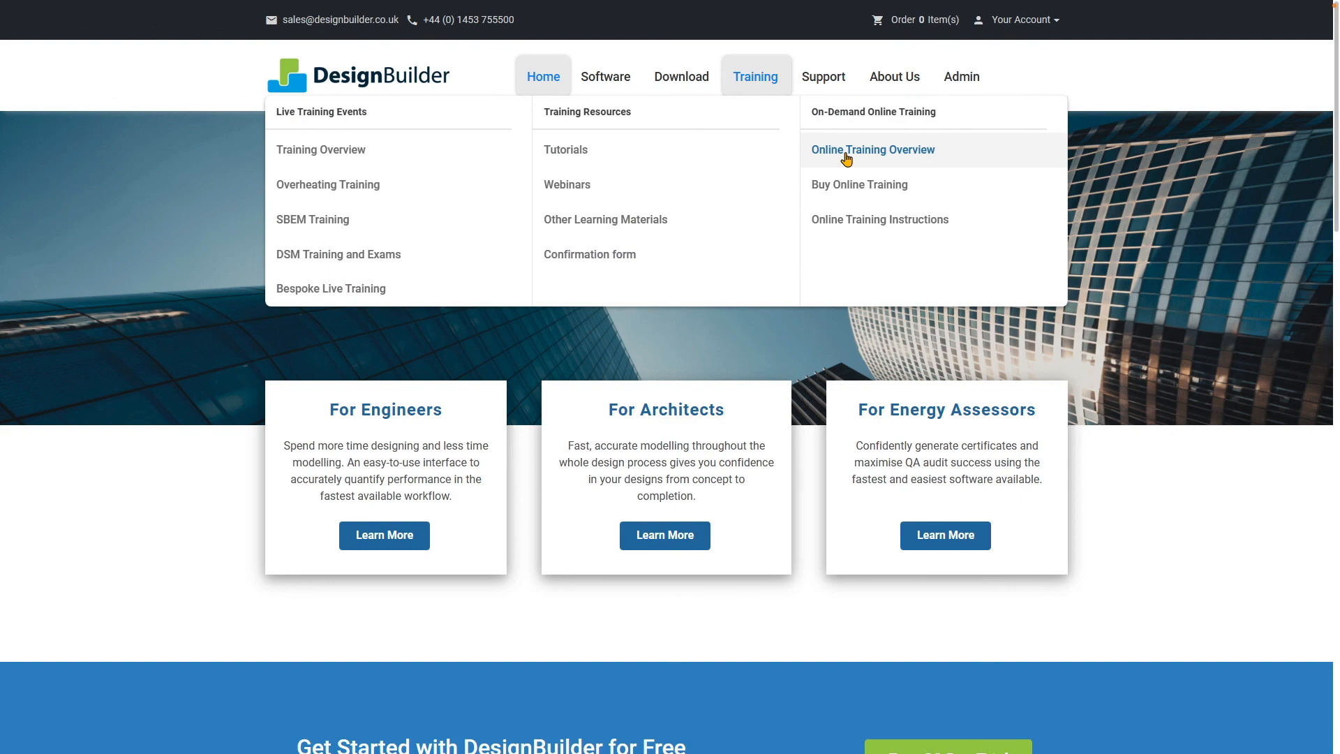
left_click(847, 151)
scroll(847, 161, "down", 15)
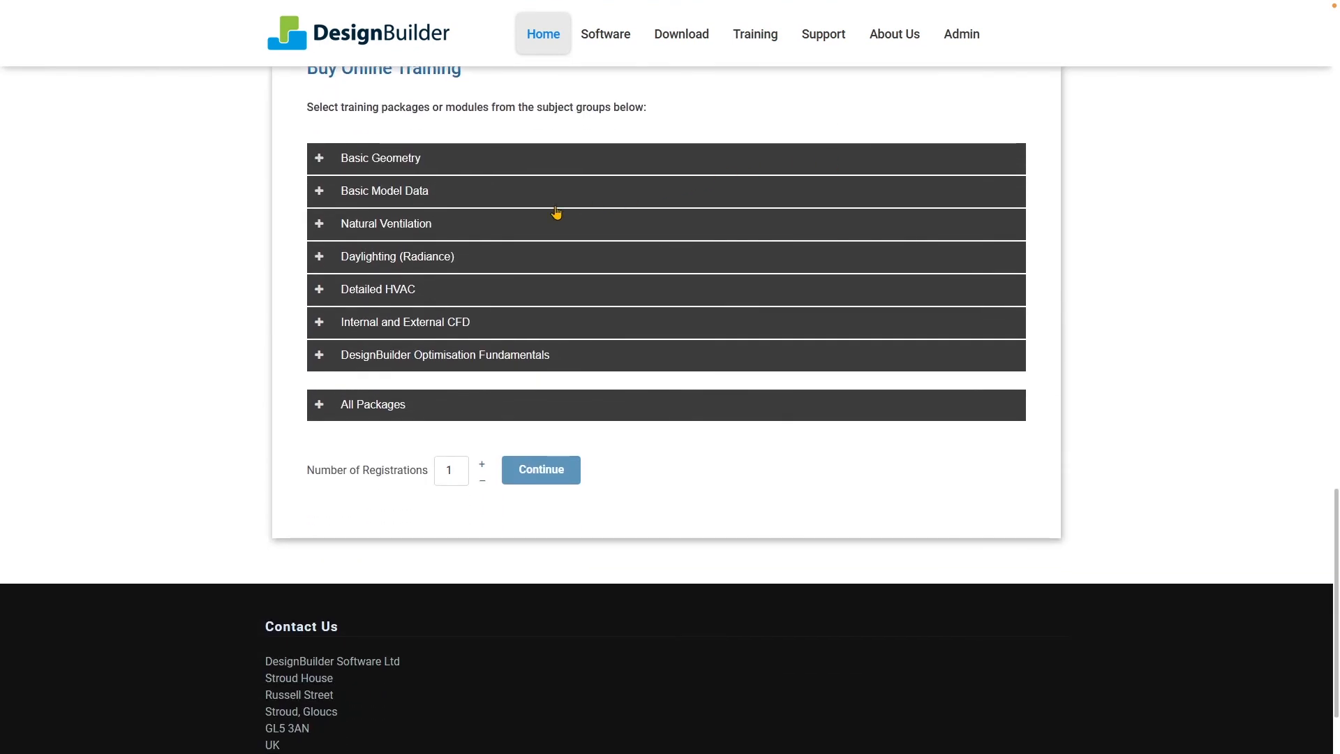
left_click(464, 193)
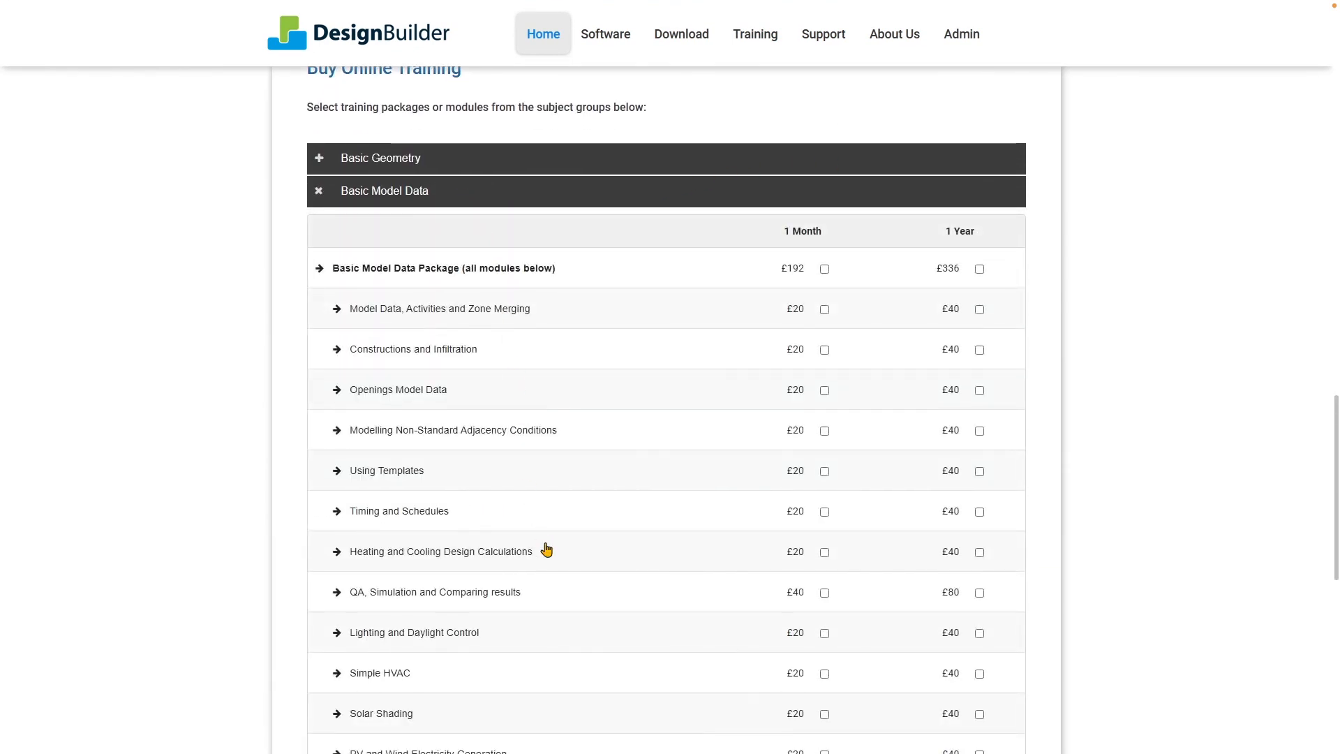
left_click(559, 595)
scroll(656, 590, "down", 3)
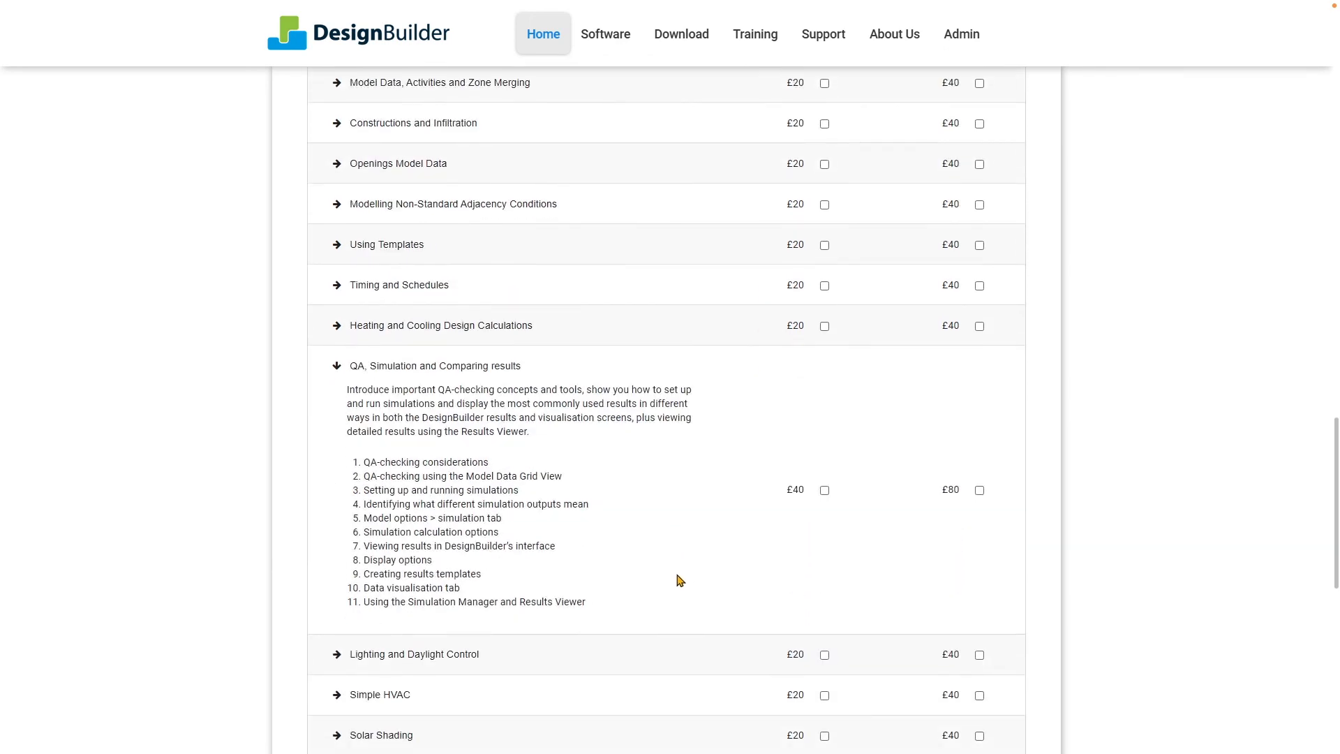